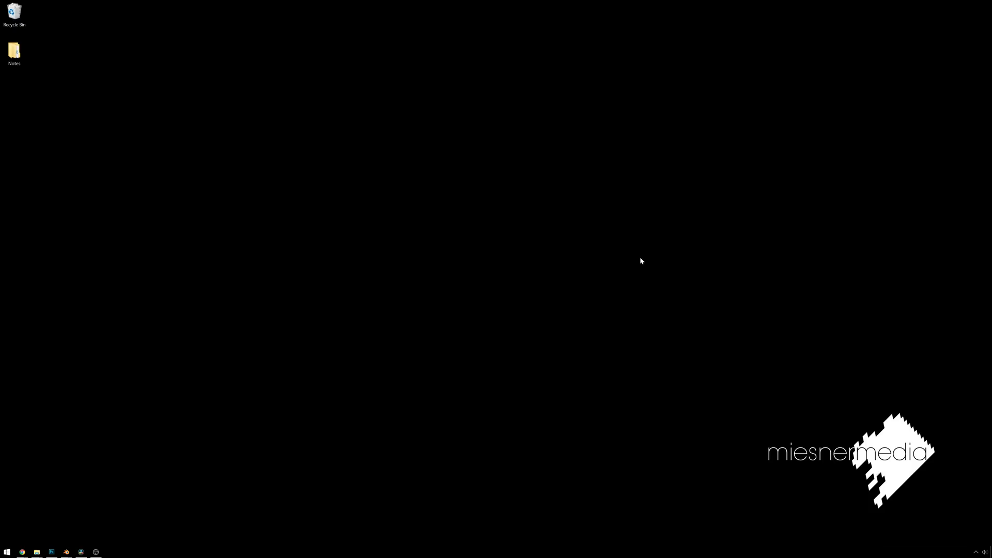
- Restore the DaVinci Resolve window from the Windows taskbar
click(312, 188)
- Nudge the MediaIn1 node, then check the clip's options on the Edit page timeline
click(81, 552)
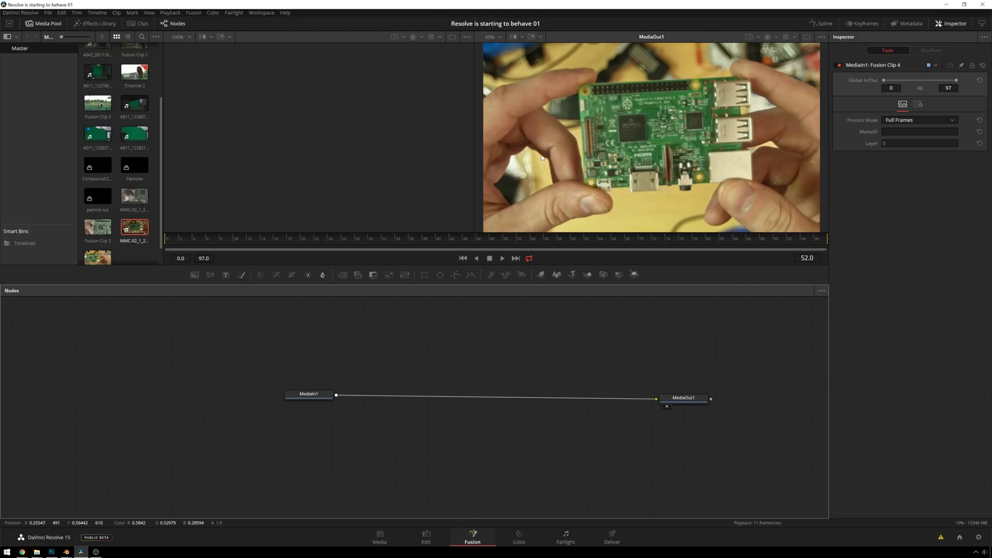
drag(315, 402, 276, 415)
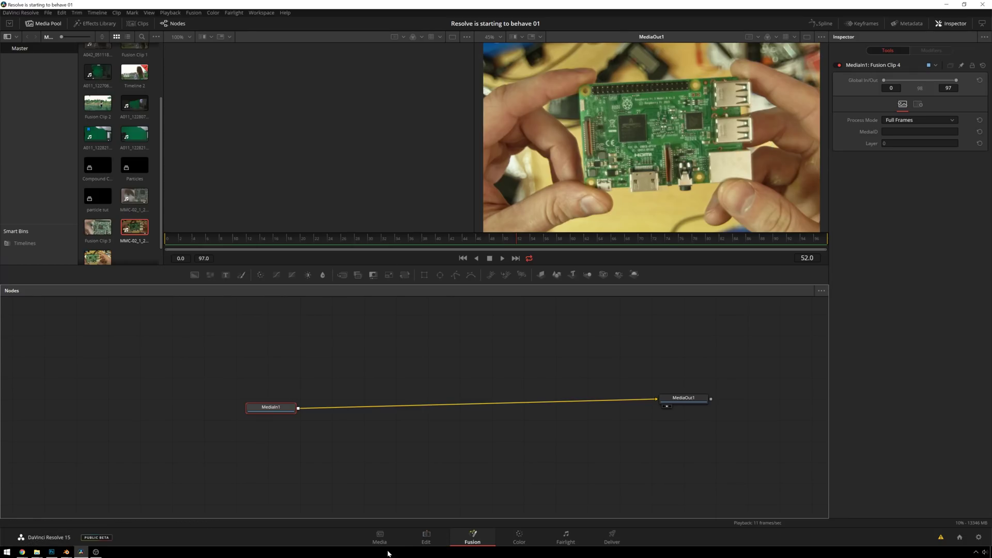
click(426, 537)
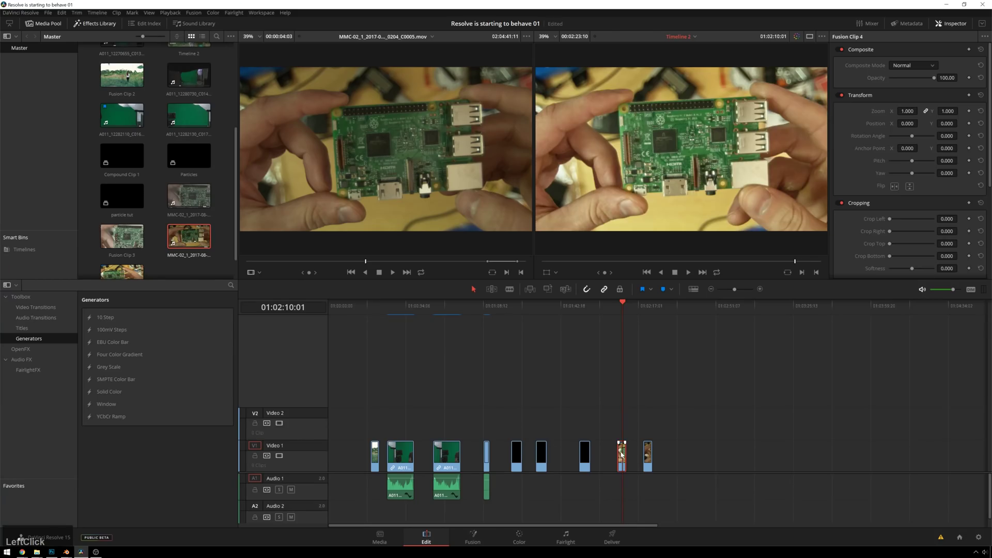
right_click(622, 457)
click(595, 372)
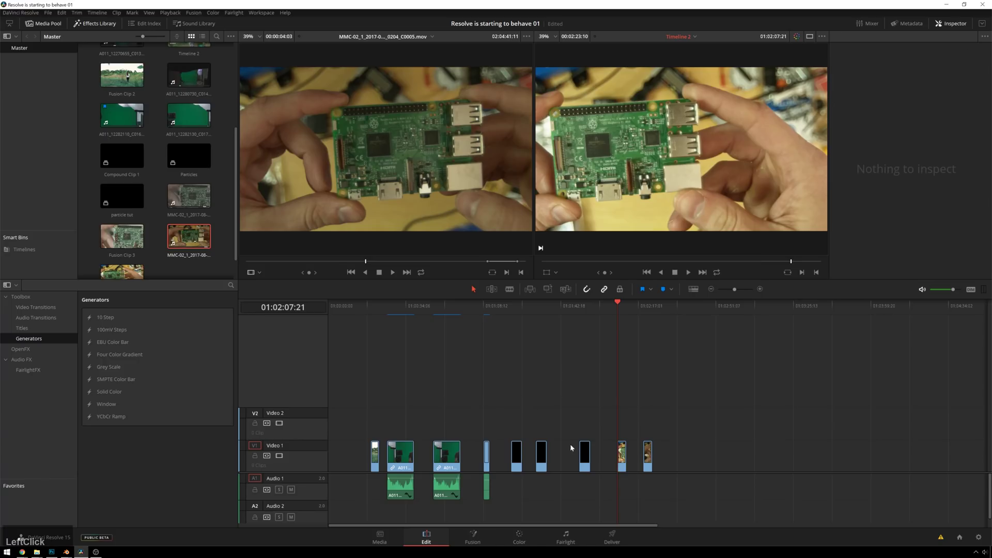
- Back in Fusion, play the clip to frame 28 and move MediaIn1 up and left
click(474, 538)
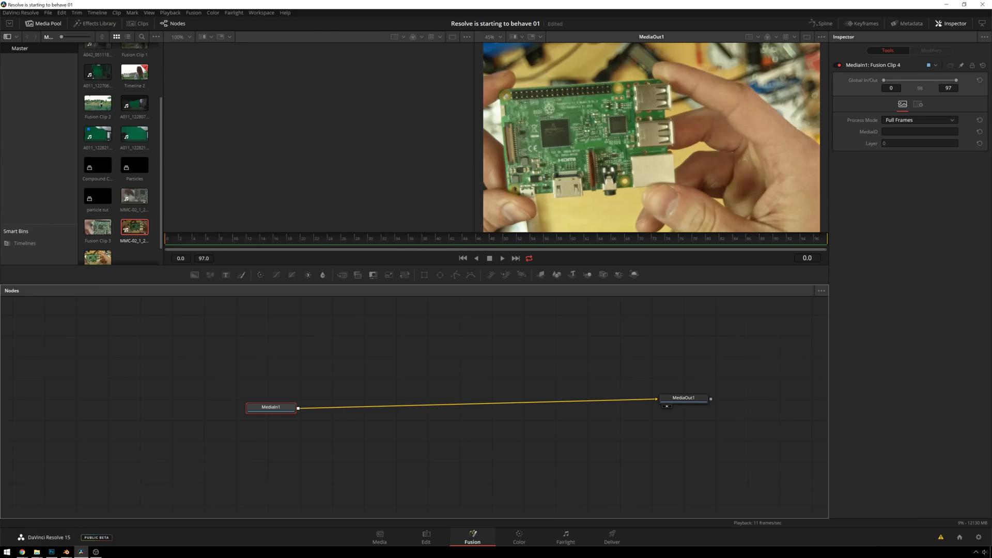
key(space)
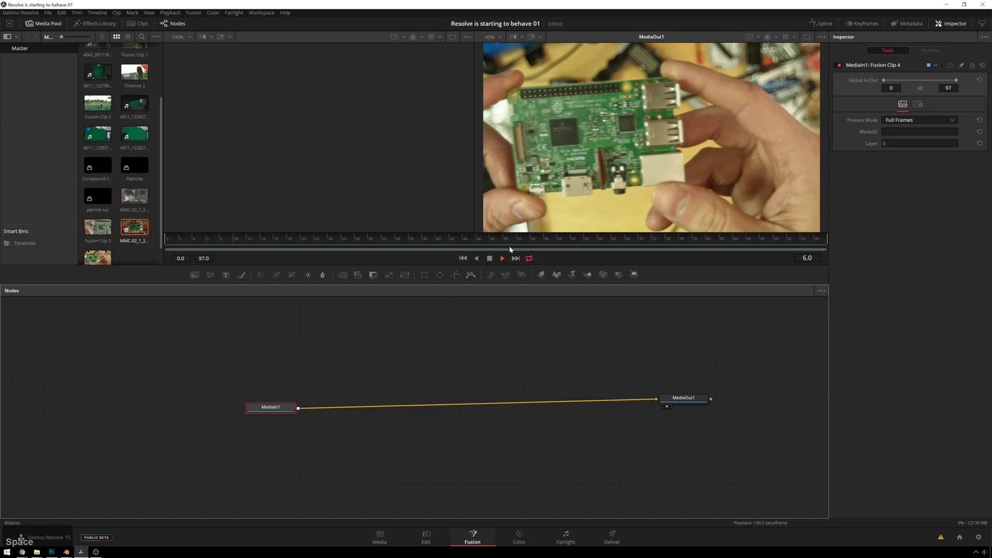
key(space)
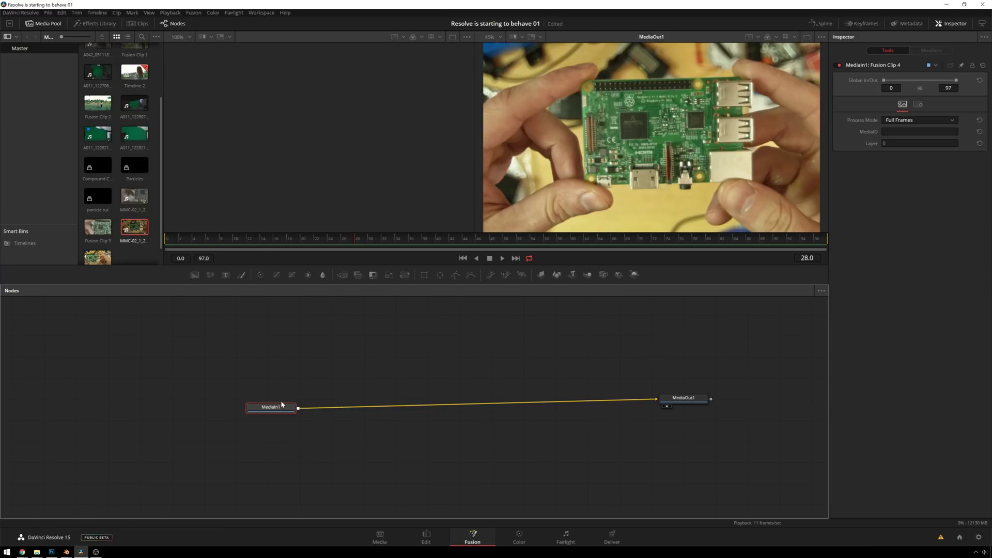
drag(281, 409, 223, 391)
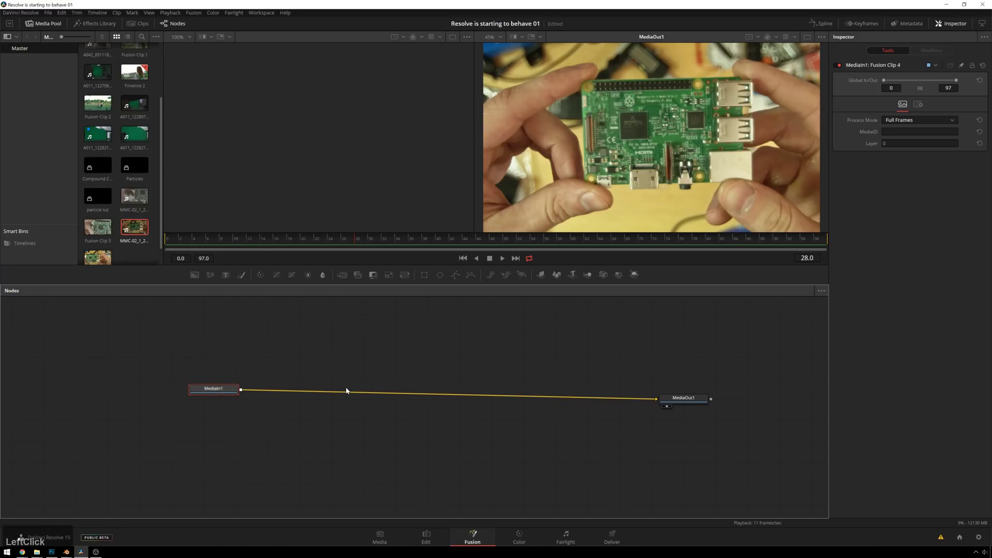
- Add a Tracker node from the 'track' search, feed it from MediaIn1, and view it in viewer 1
click(336, 398)
key(shift+space)
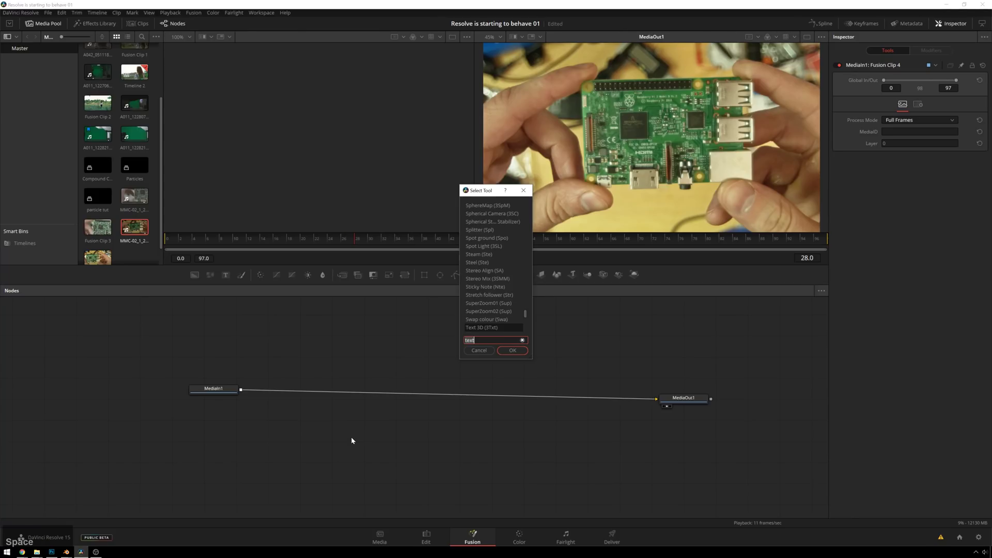
text(track)
key(Return)
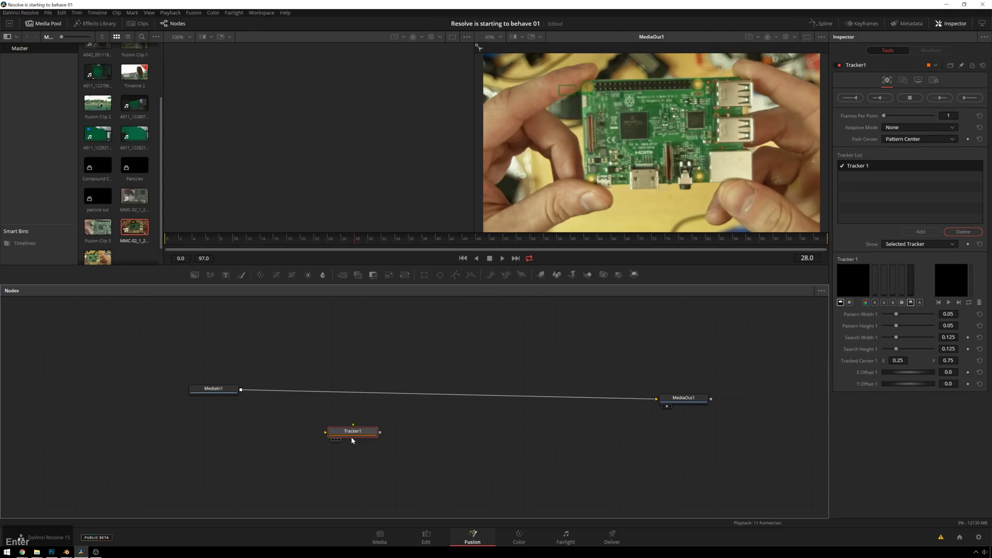
drag(241, 389, 326, 433)
key(1)
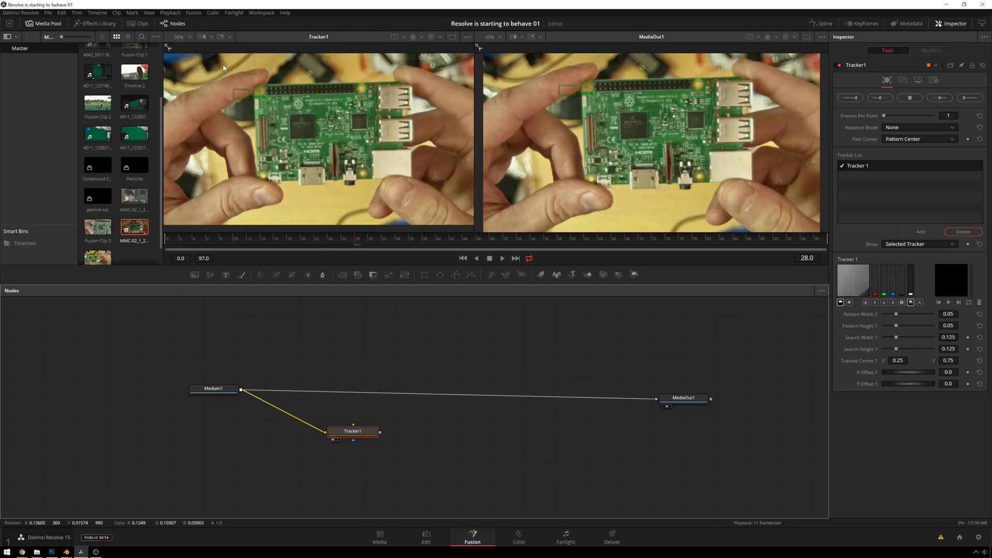
mouse_move(244, 94)
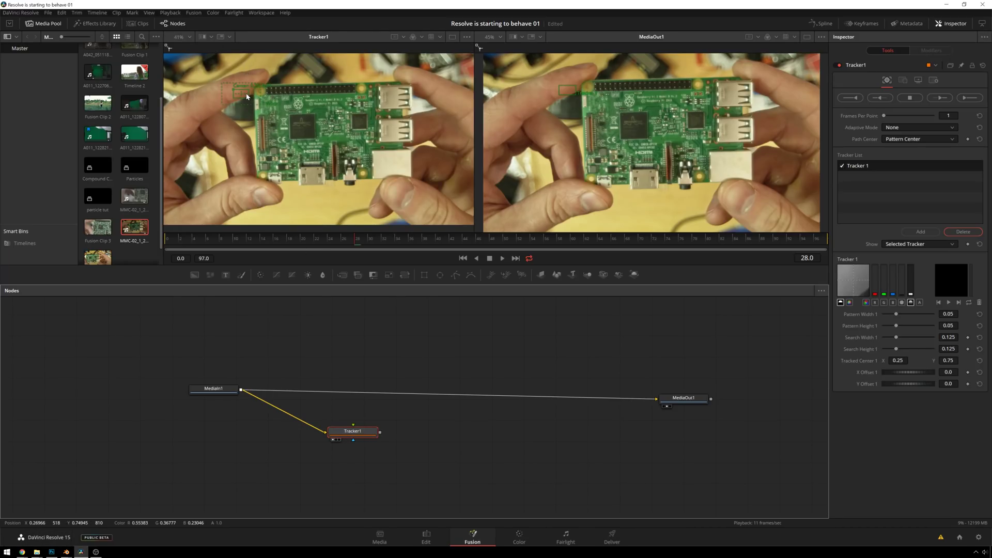
scroll(247, 96, up, 5)
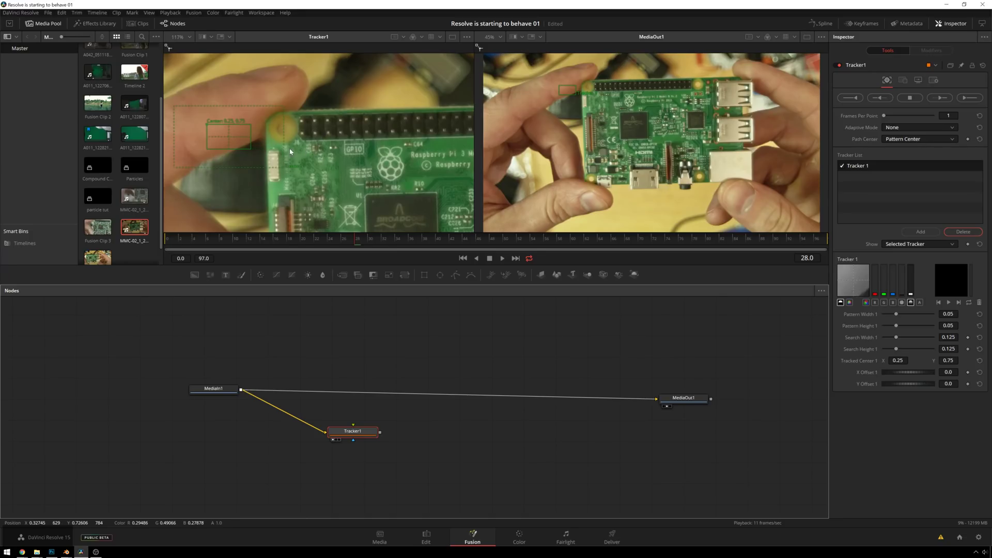
scroll(388, 176, down, 3)
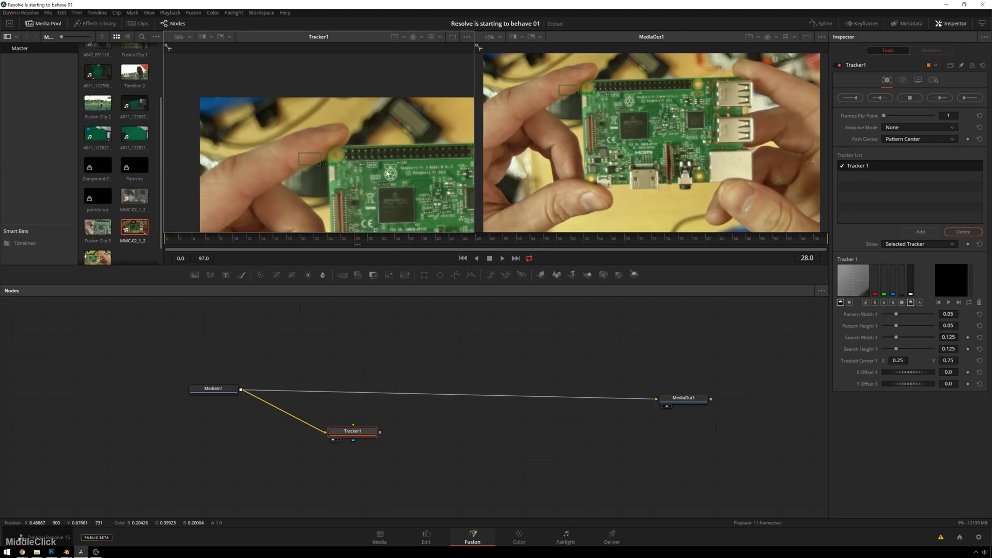
drag(389, 175, 340, 116)
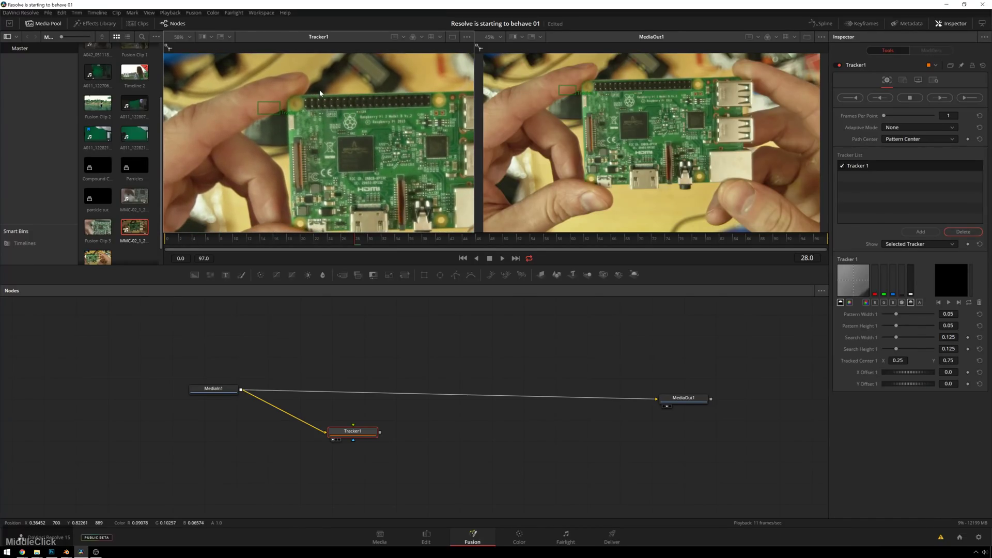
scroll(383, 76, down, 1)
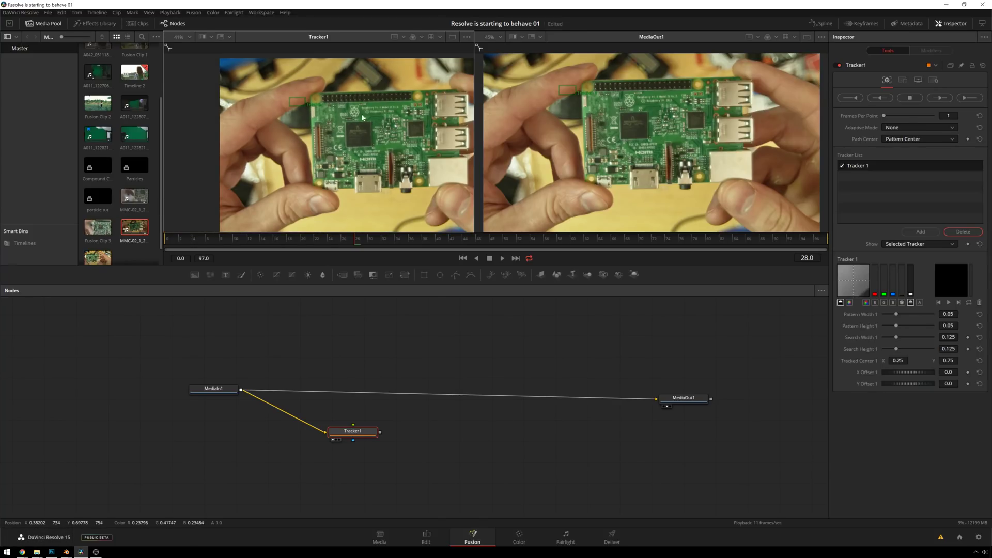
scroll(274, 65, up, 2)
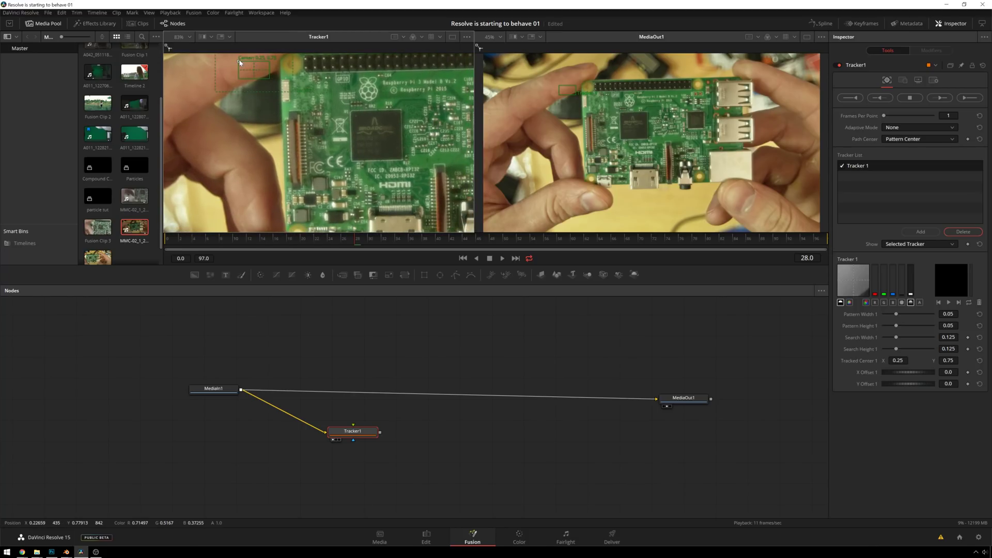
- Move Tracker 1 onto the board's central chip, shrink its pattern area, and save the project
drag(239, 63, 426, 125)
scroll(424, 118, down, 2)
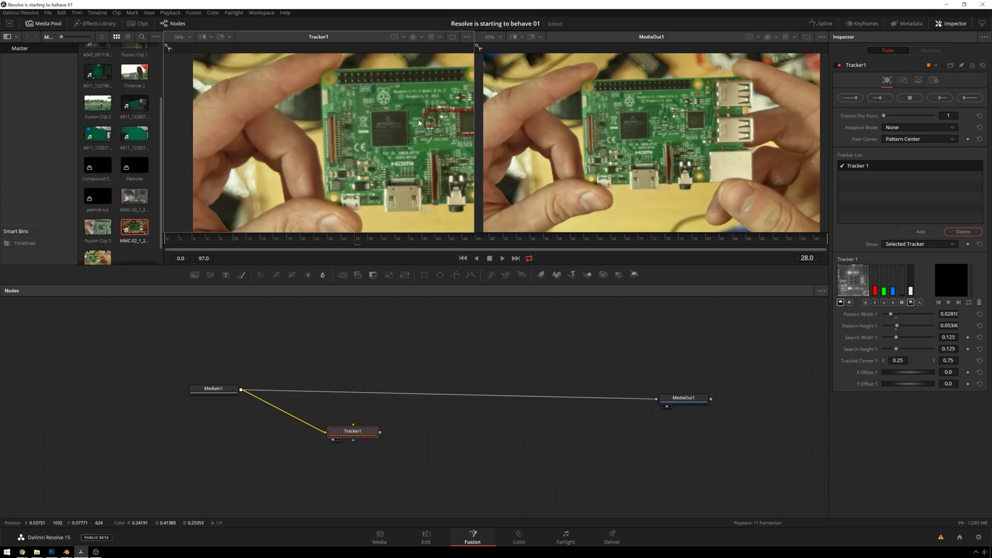
click(427, 118)
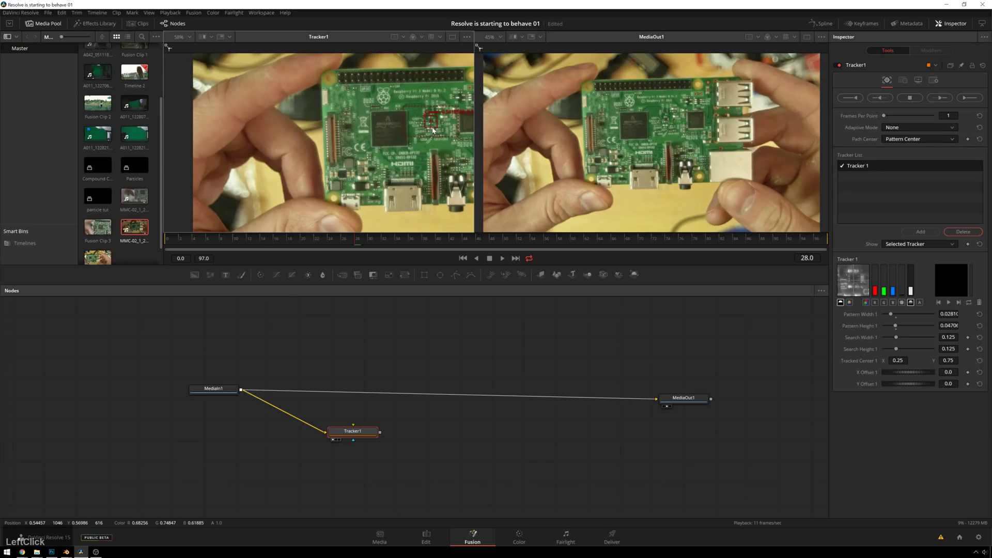
drag(432, 127, 446, 135)
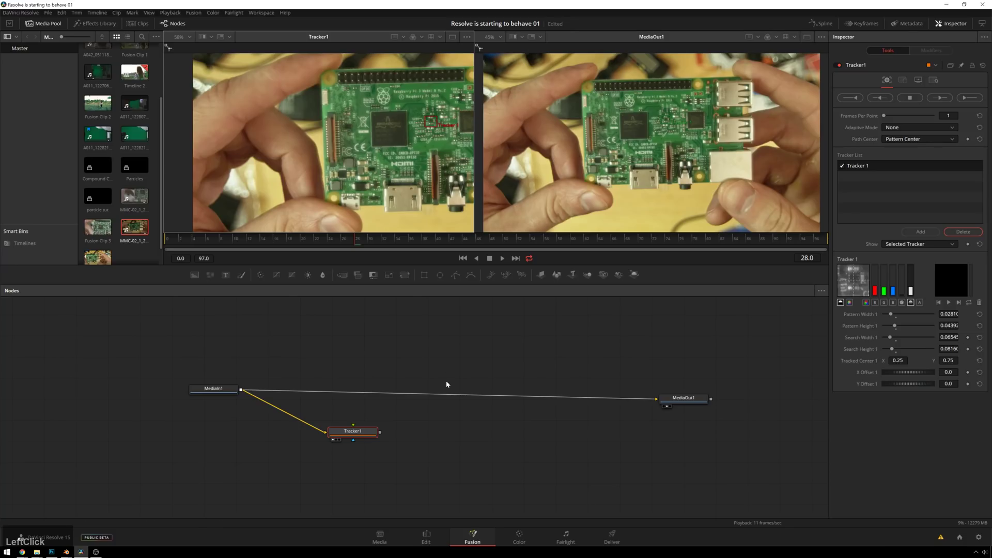
key(ctrl+s)
- Track Tracker 1 forward through the clip, then scrub back to frame 28 to check it
click(941, 98)
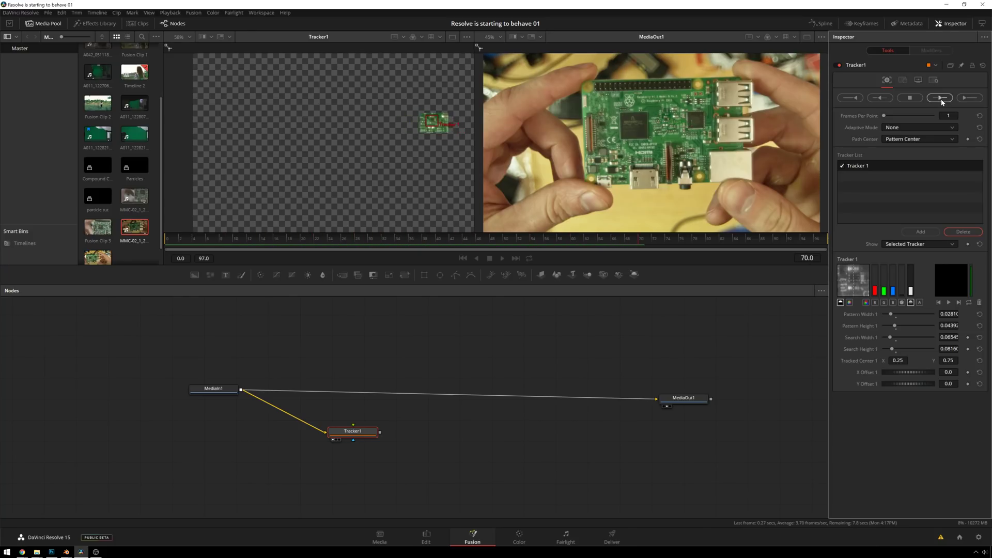
click(571, 314)
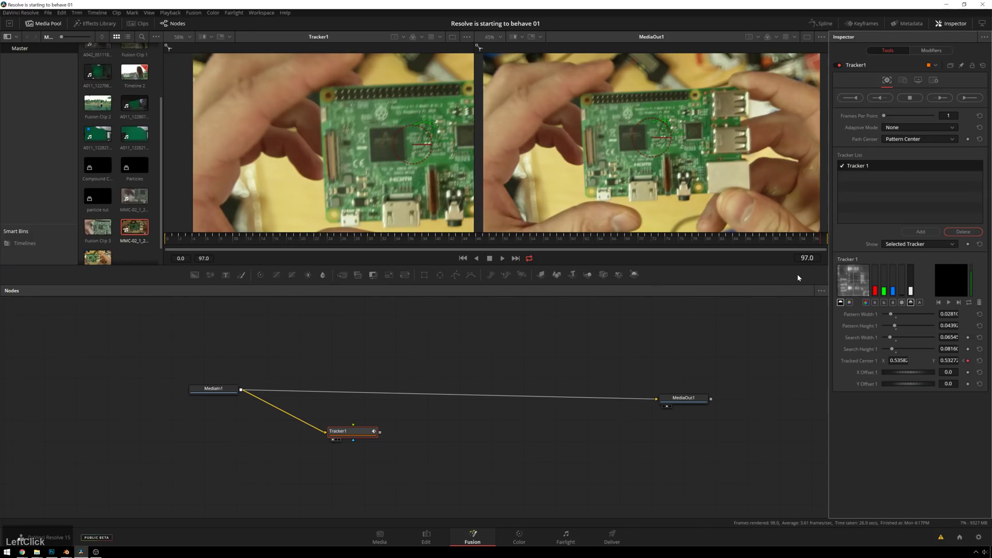
drag(821, 241, 268, 239)
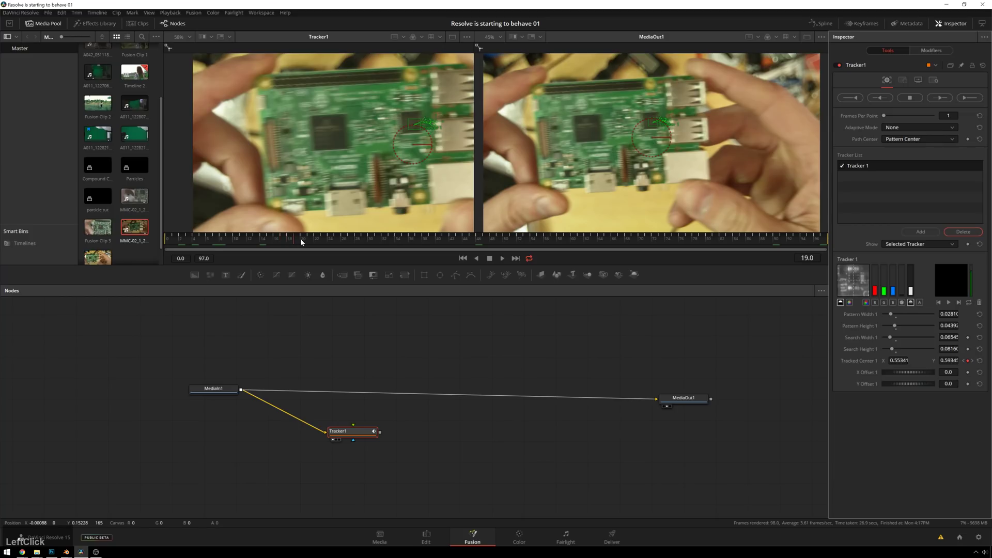
drag(351, 244, 304, 242)
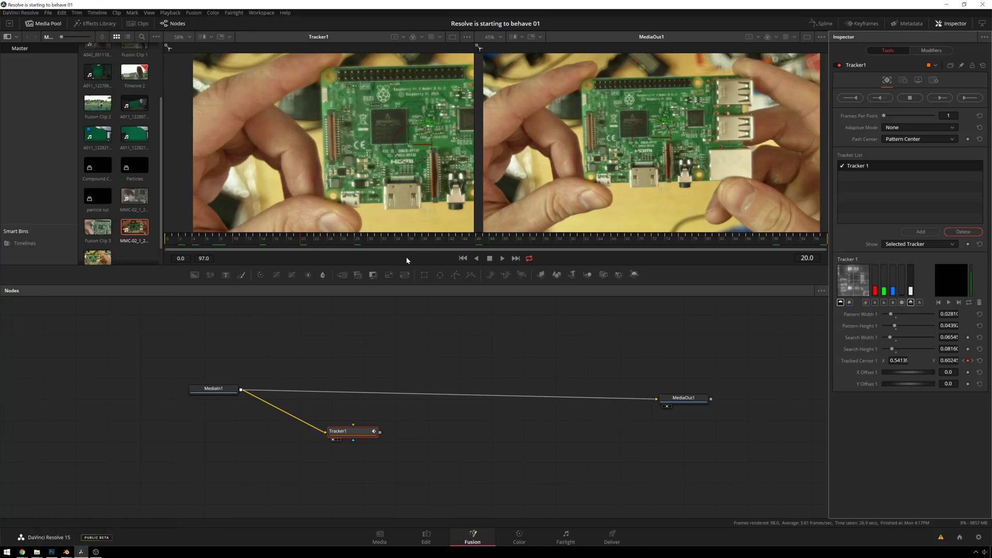
mouse_move(166, 247)
mouse_down()
mouse_move(169, 239)
mouse_move(288, 242)
mouse_move(305, 253)
mouse_up()
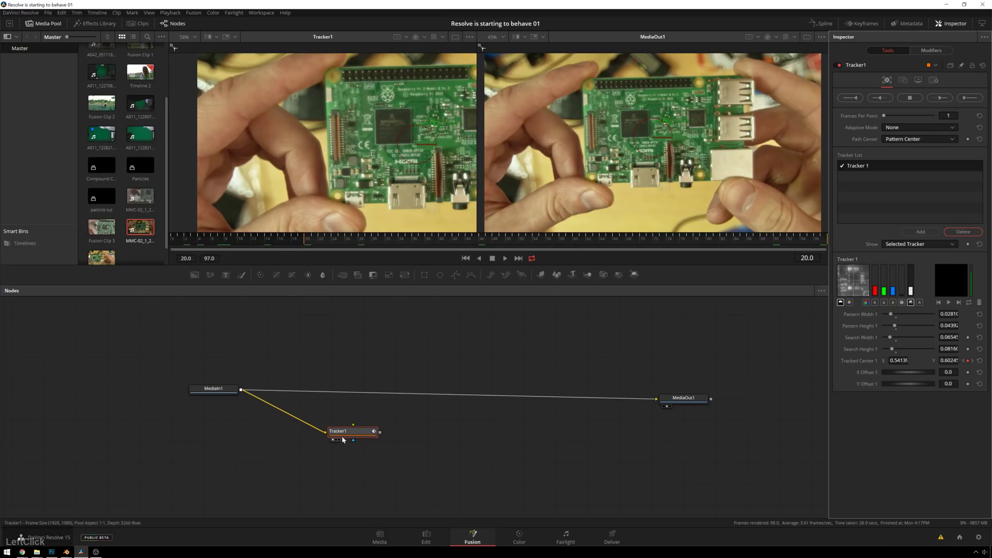
mouse_move(344, 431)
mouse_down()
mouse_move(346, 417)
mouse_move(343, 437)
mouse_up()
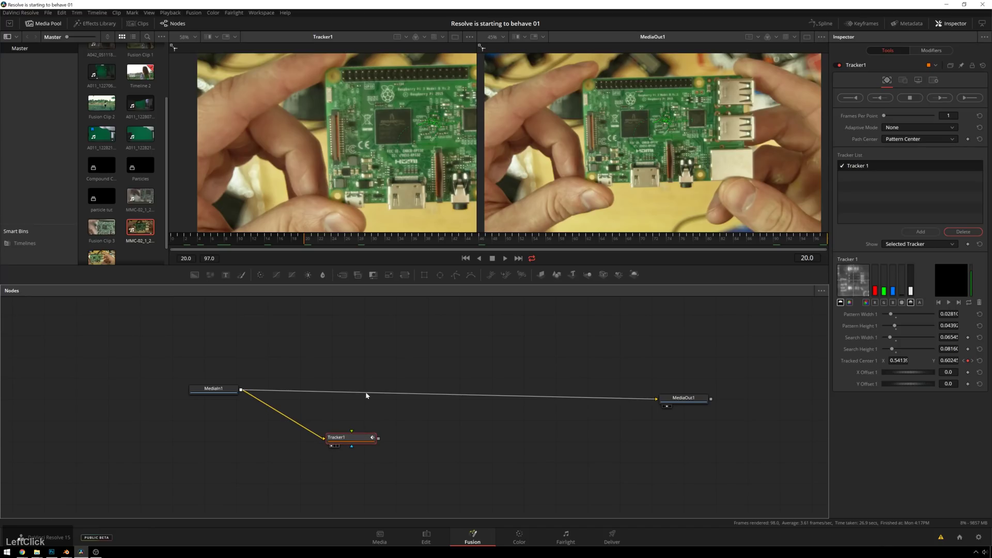
- Add a Text+ node (Text1) from the 'text' search and place it beside Tracker1
click(490, 343)
key(shift+space)
text(text)
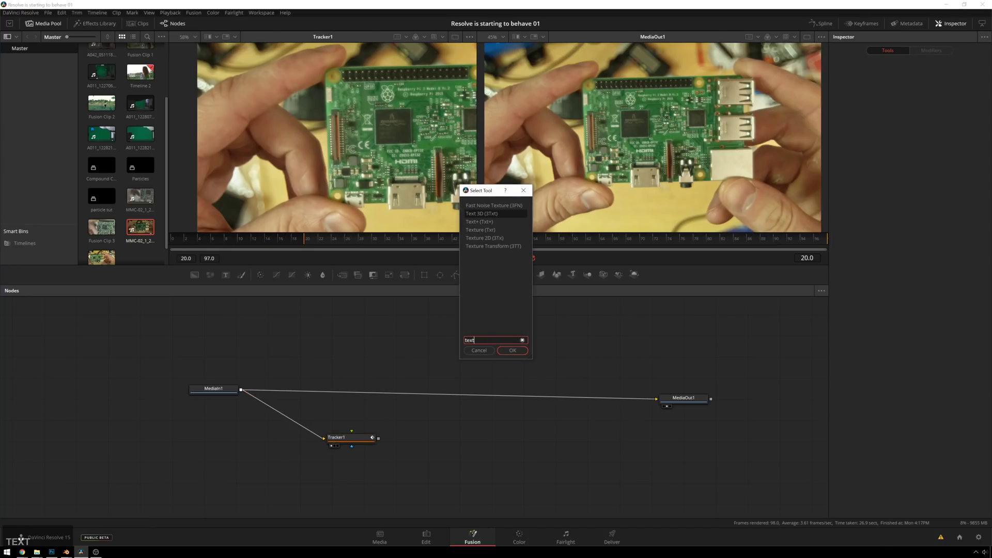
key(Down)
key(Return)
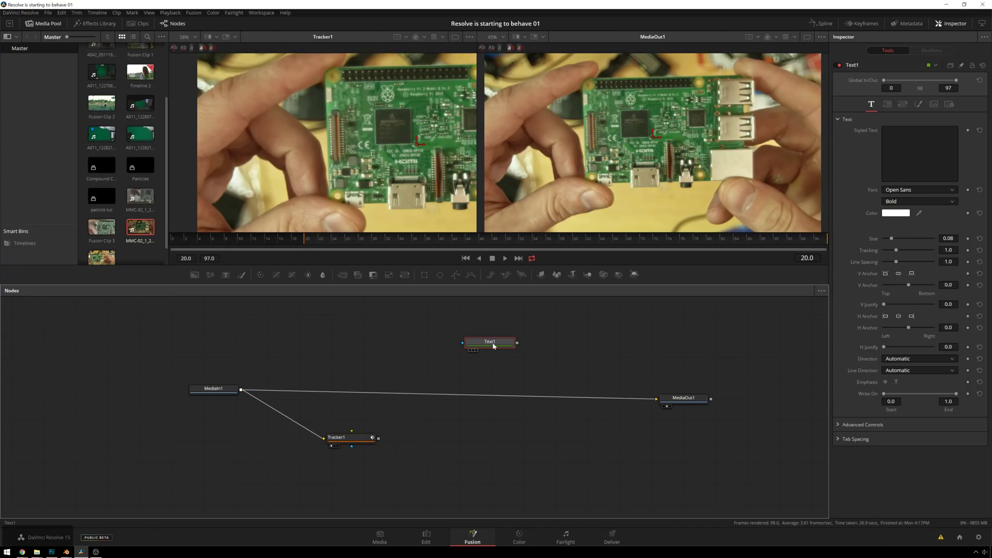
drag(493, 346, 466, 440)
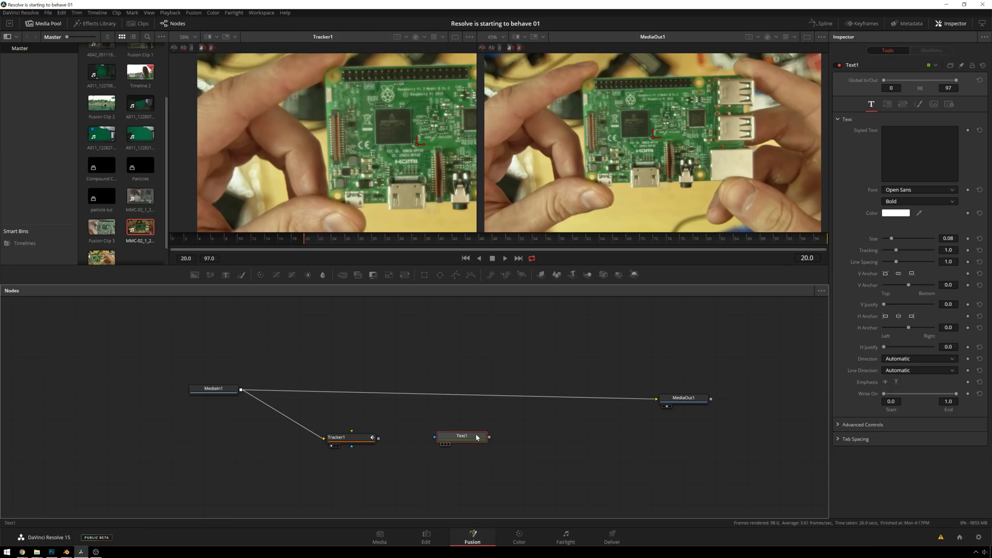
drag(473, 438, 355, 438)
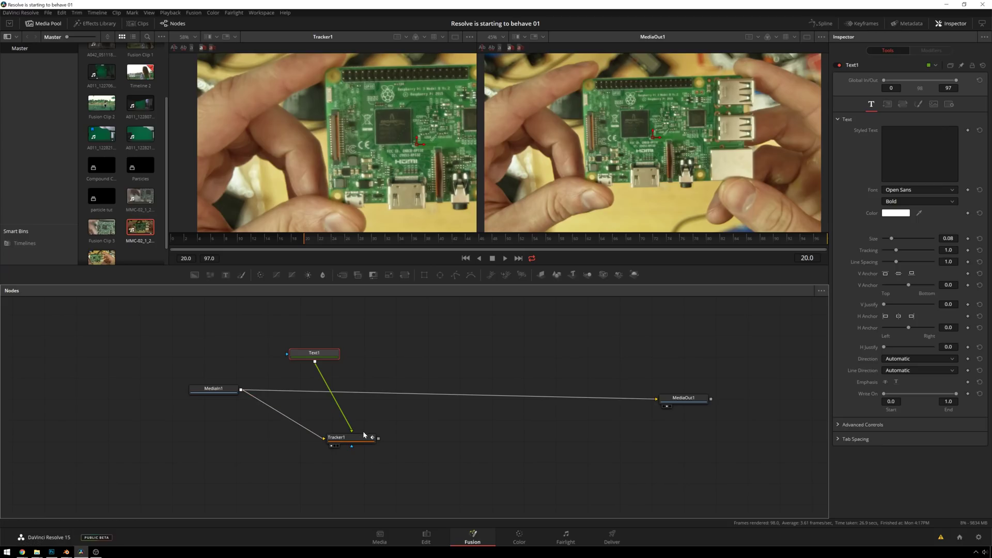
- Enter 'Techmology' in Text1's Styled Text and move Text1 below Tracker1
drag(363, 436, 347, 421)
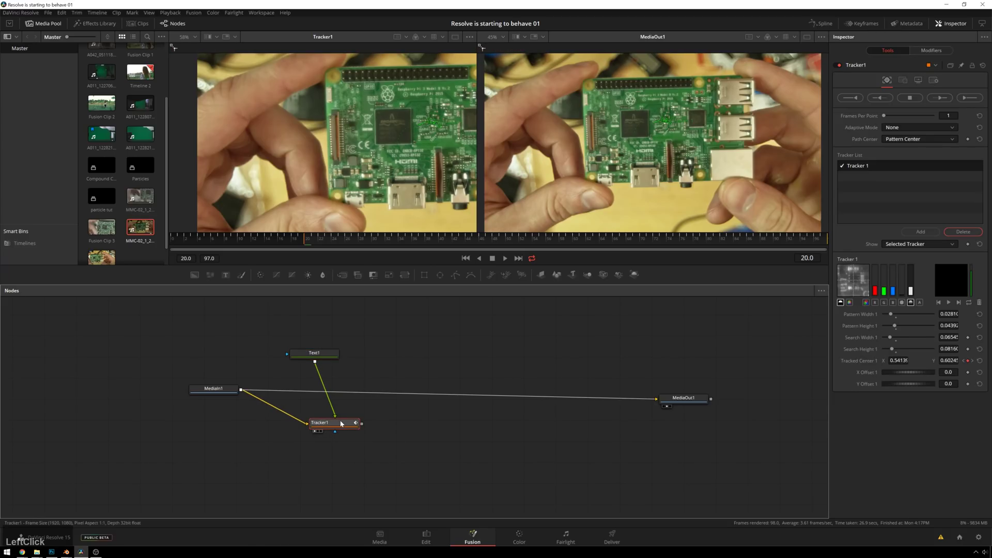
click(316, 352)
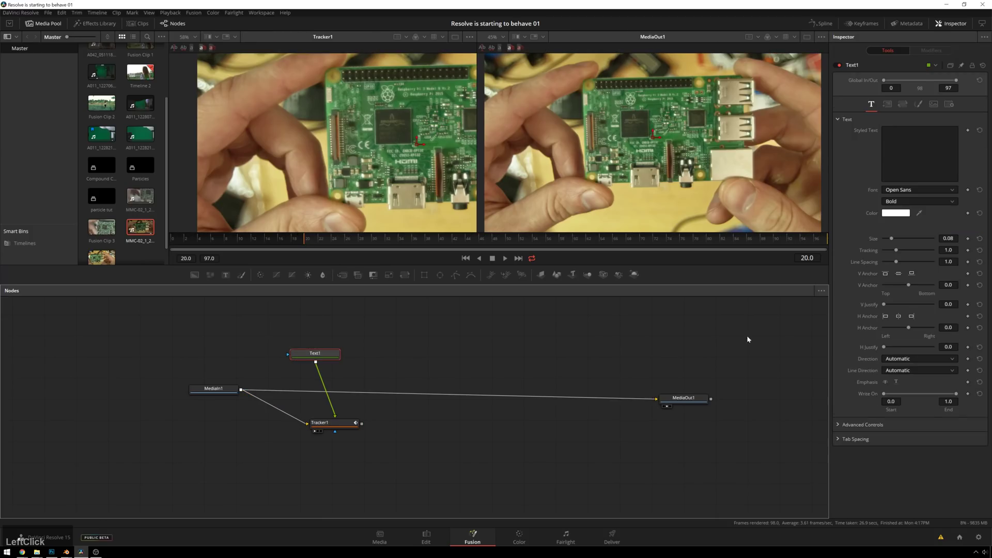
click(887, 131)
text(Tec)
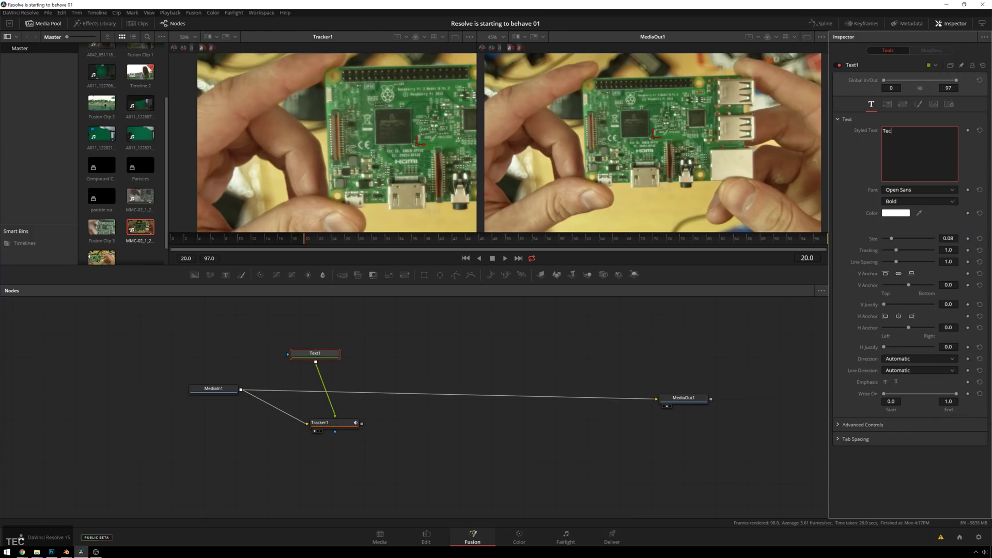
text(hmology)
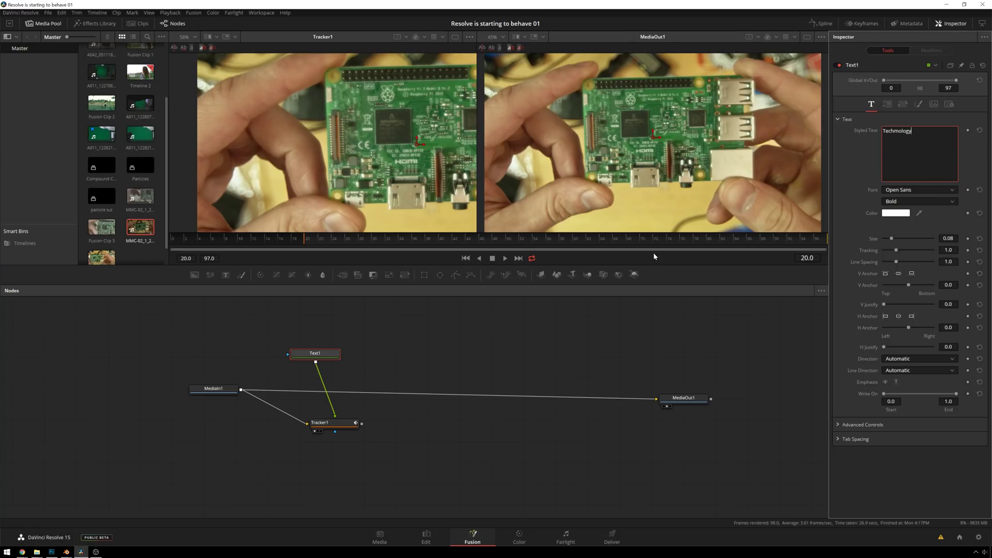
drag(315, 353, 335, 467)
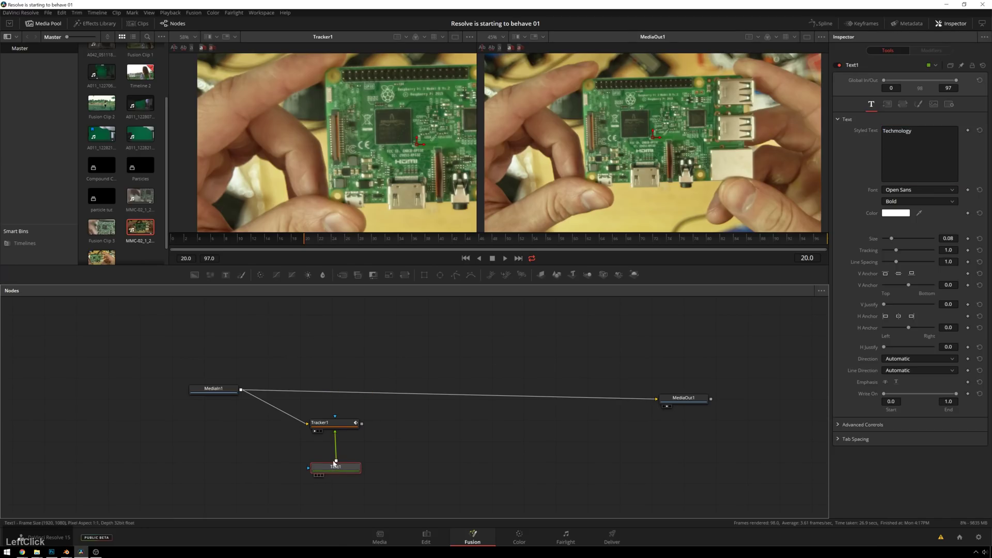
- Show Tracker1 in the right viewer and Text1 in the left, then preview the footage
click(345, 424)
key(2)
key(2)
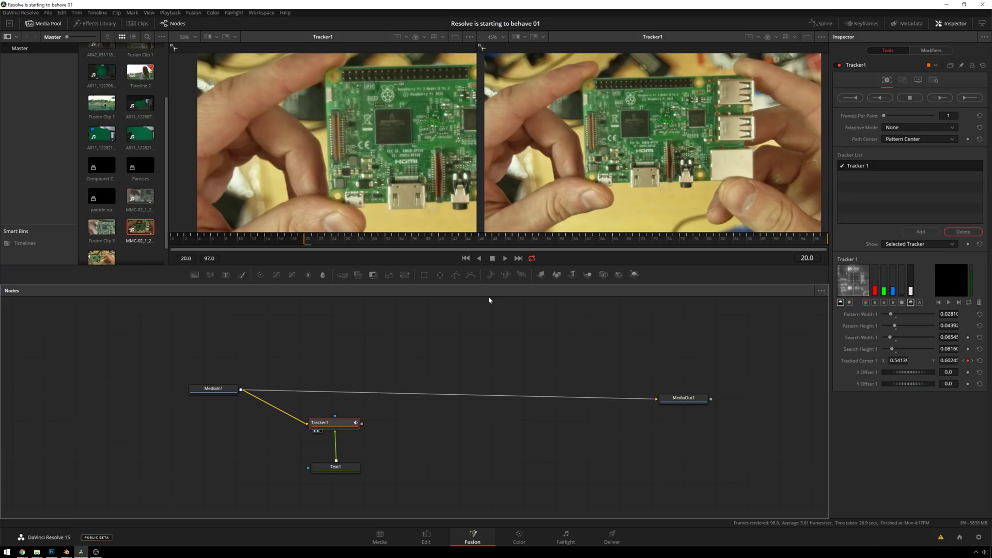
click(336, 468)
key(1)
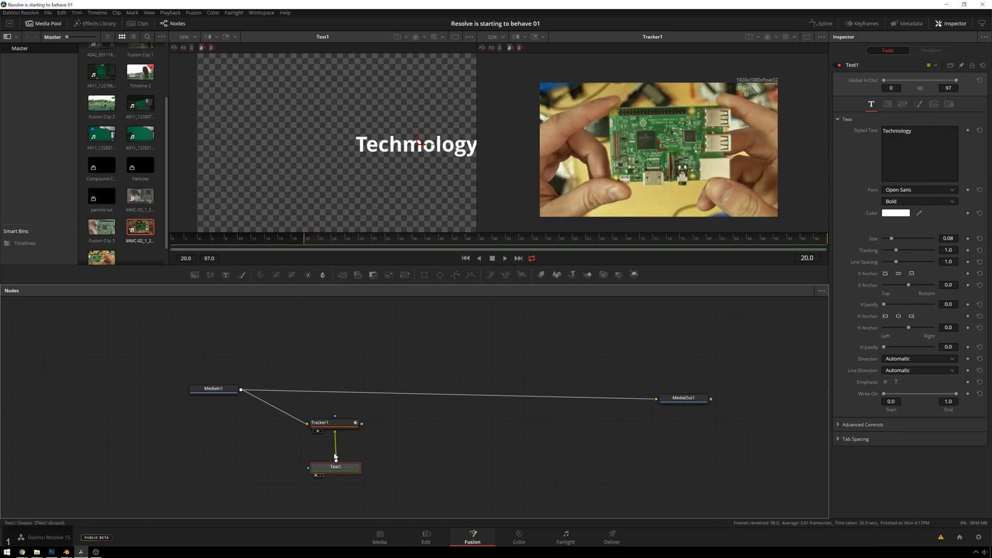
key(space)
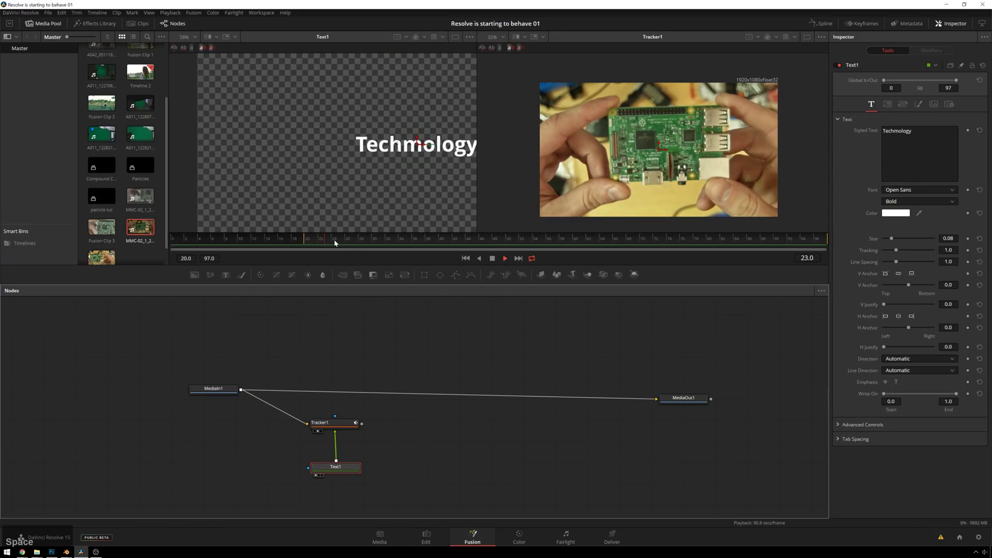
key(space)
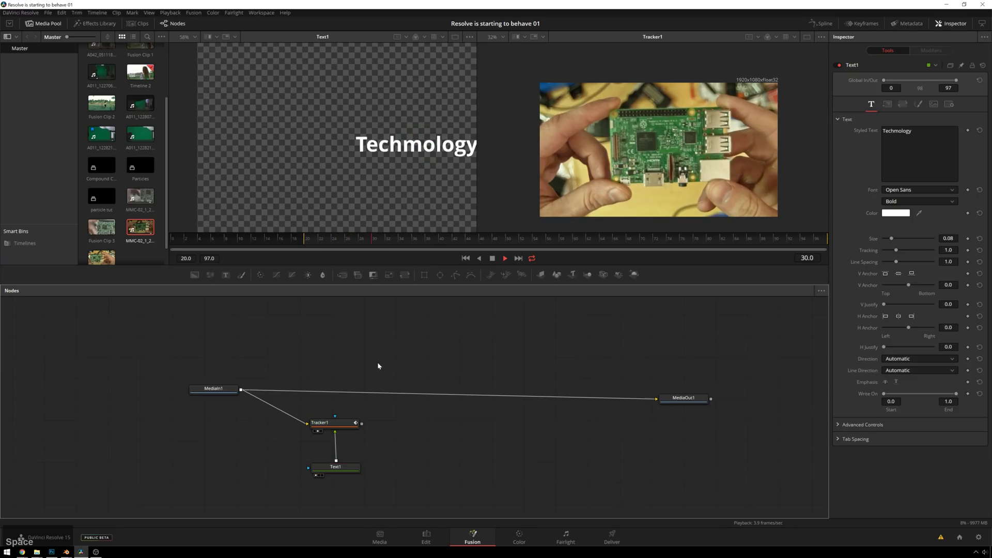
- Set Tracker1's Operation to Match Move and play back to confirm the text follows the board
click(340, 427)
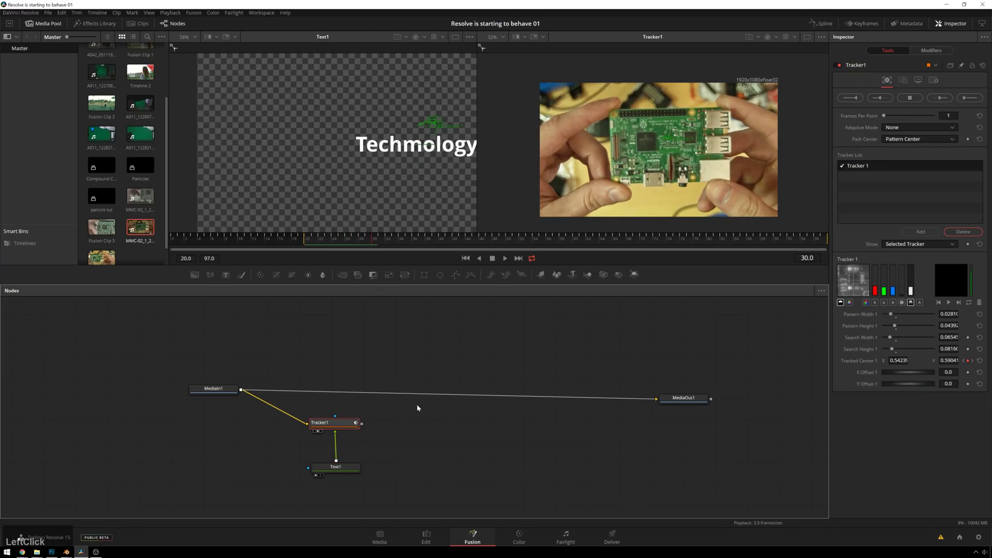
click(903, 80)
click(905, 96)
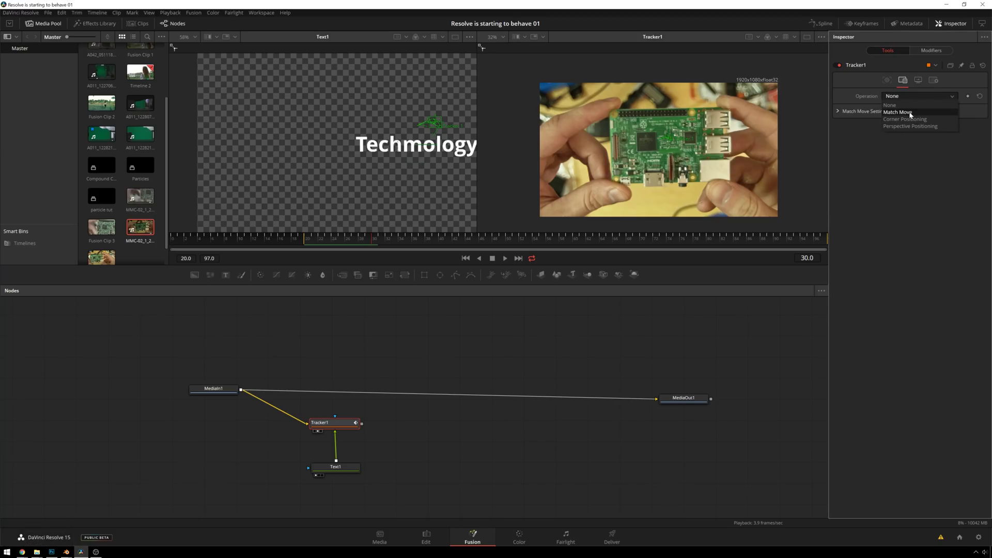
click(909, 111)
key(space)
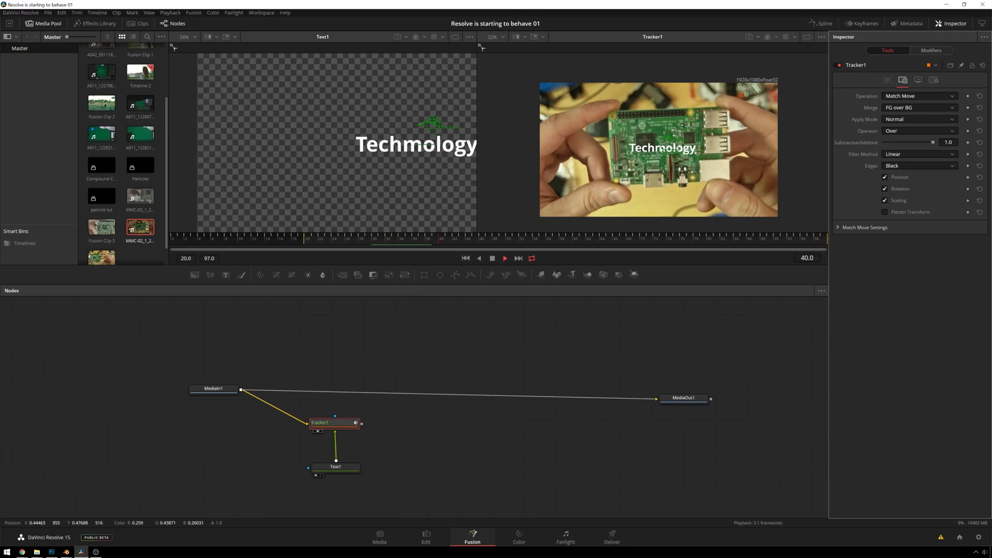
key(space)
scroll(692, 136, up, 3)
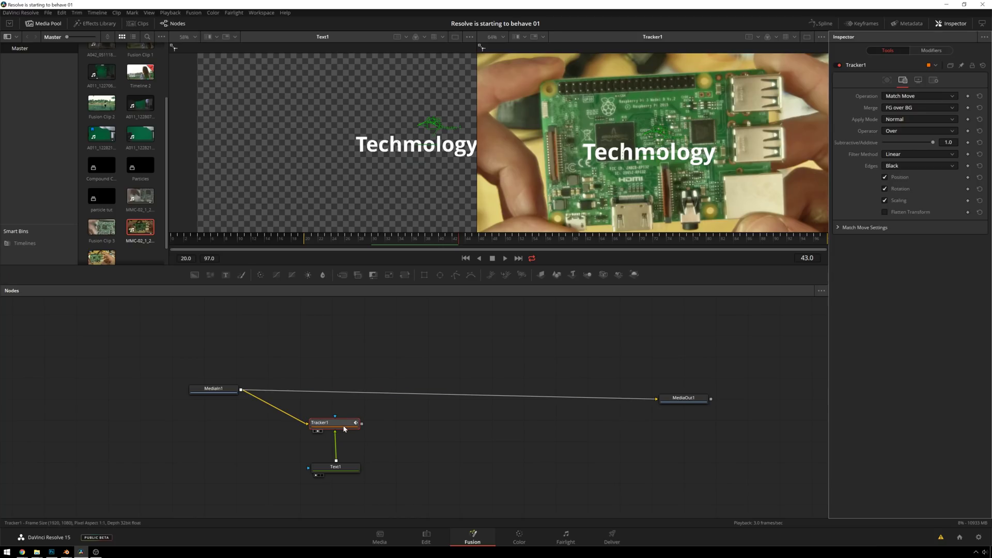
scroll(697, 154, down, 3)
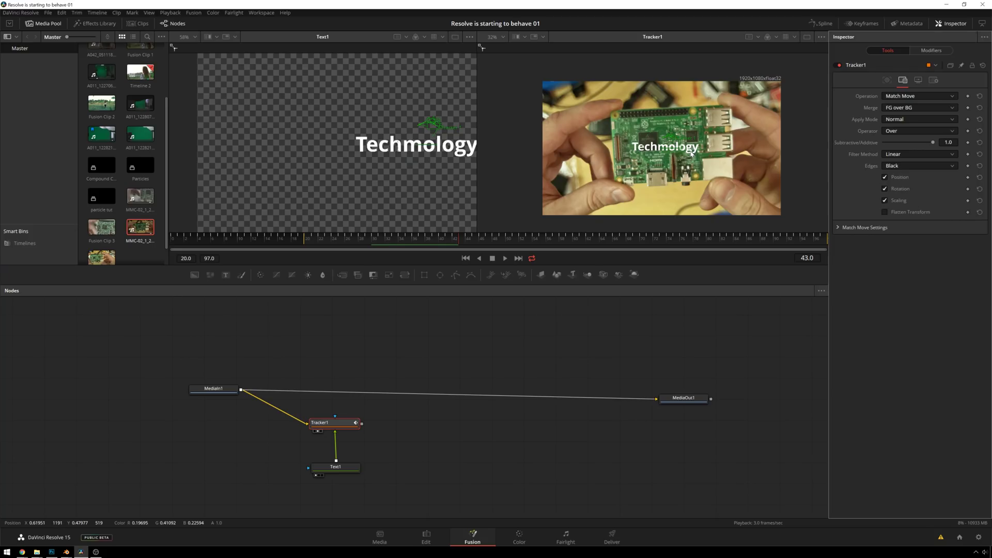
- Drag the Techmology text's centre down beneath the board and play back to verify
click(336, 468)
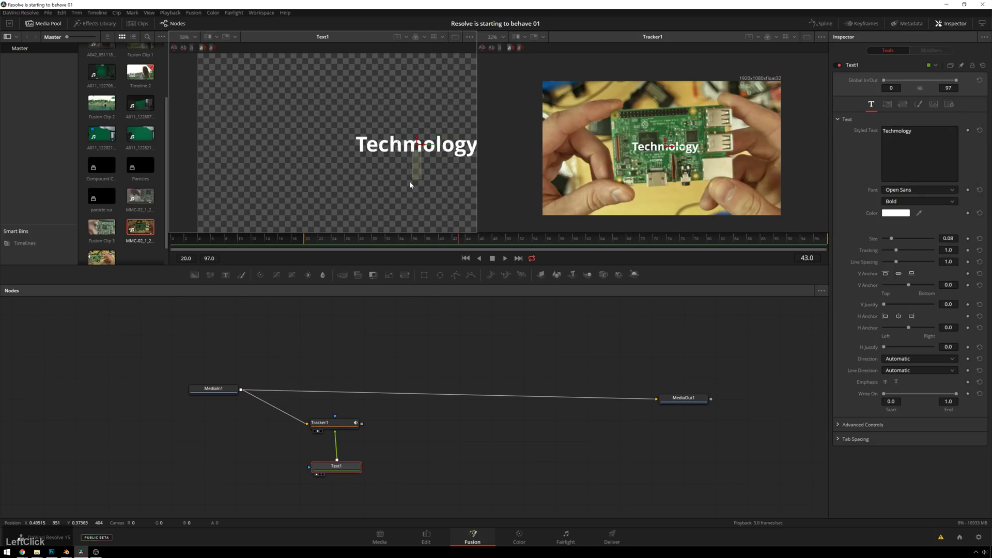
drag(416, 146, 388, 241)
key(space)
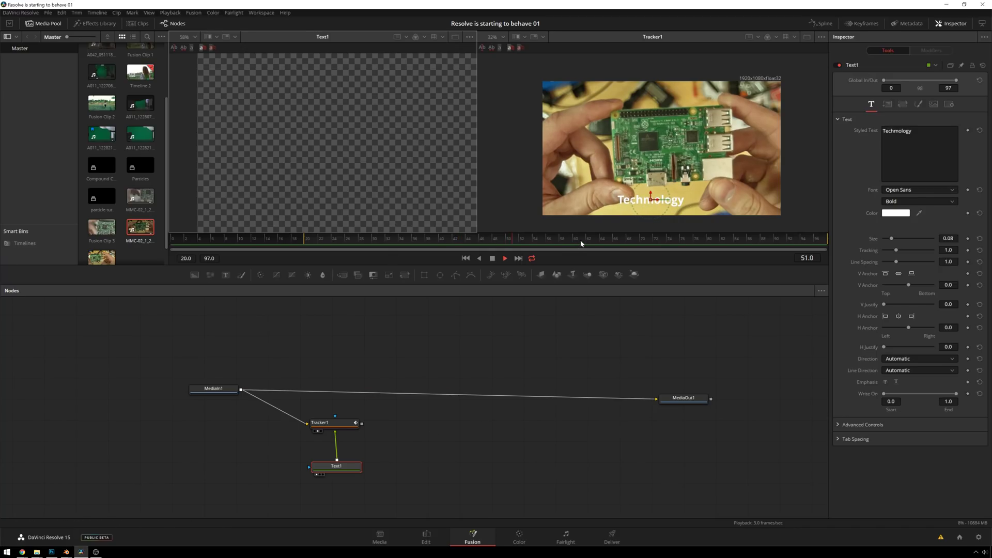
click(445, 398)
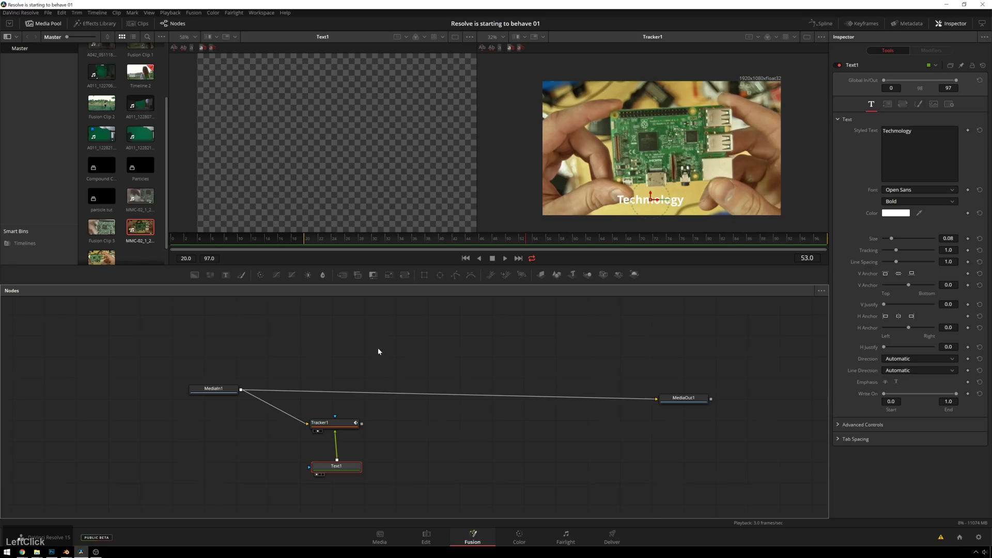
- Draw a three-point open polygon line under the label and reposition Polygon1 in the graph
click(455, 277)
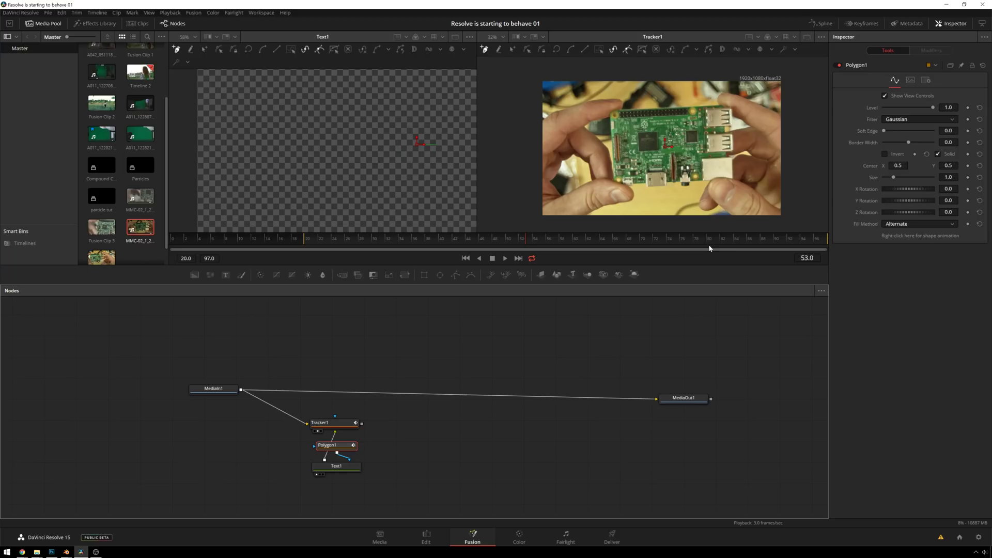
click(621, 210)
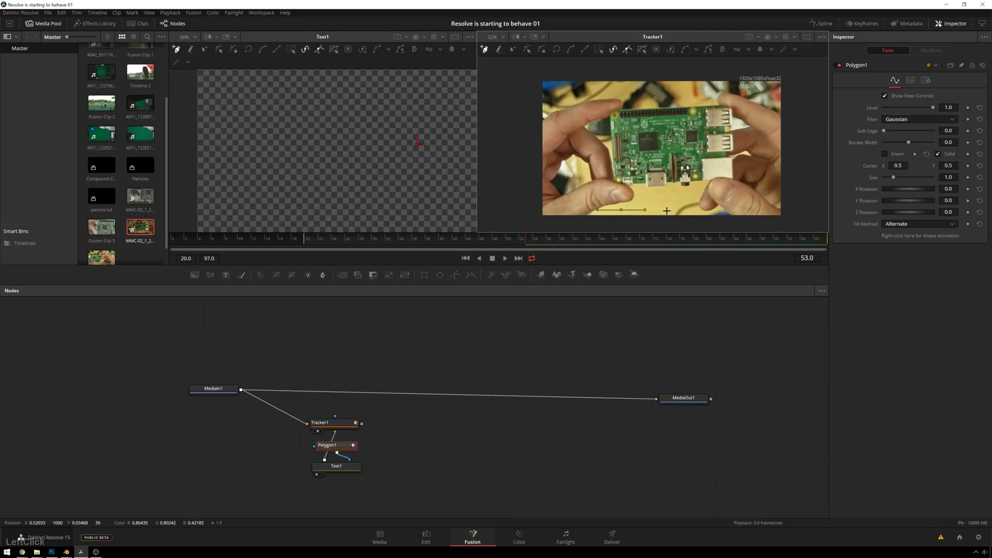
click(670, 210)
click(670, 137)
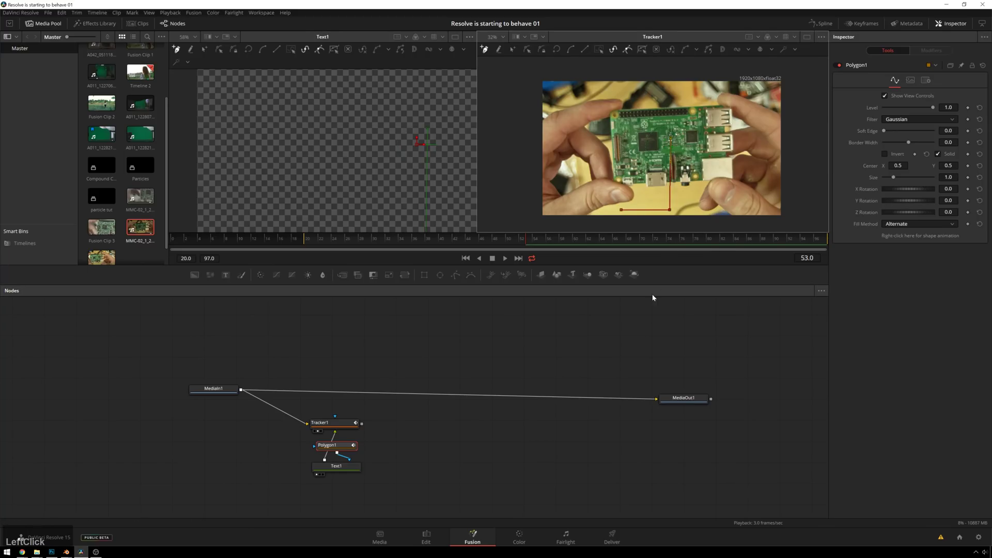
drag(341, 446, 433, 442)
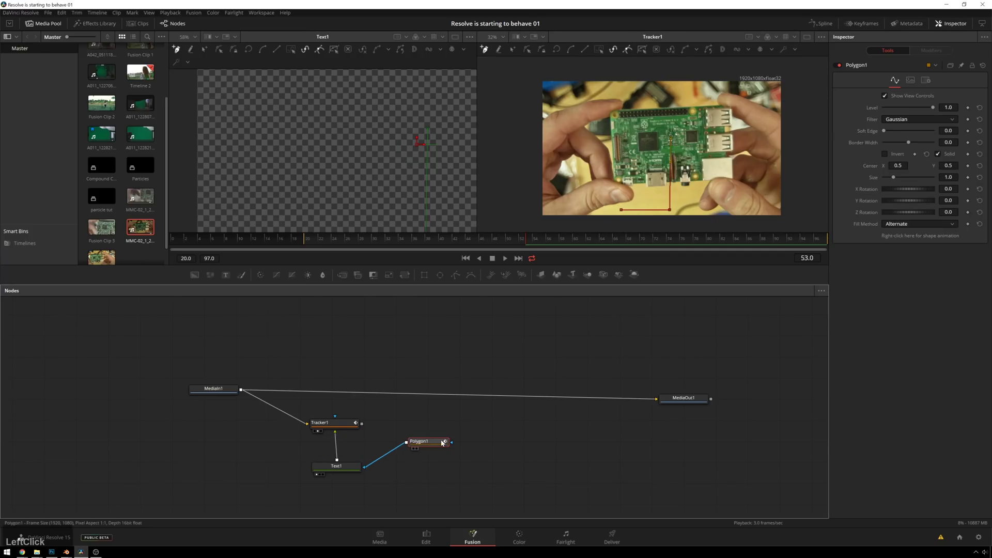
click(393, 459)
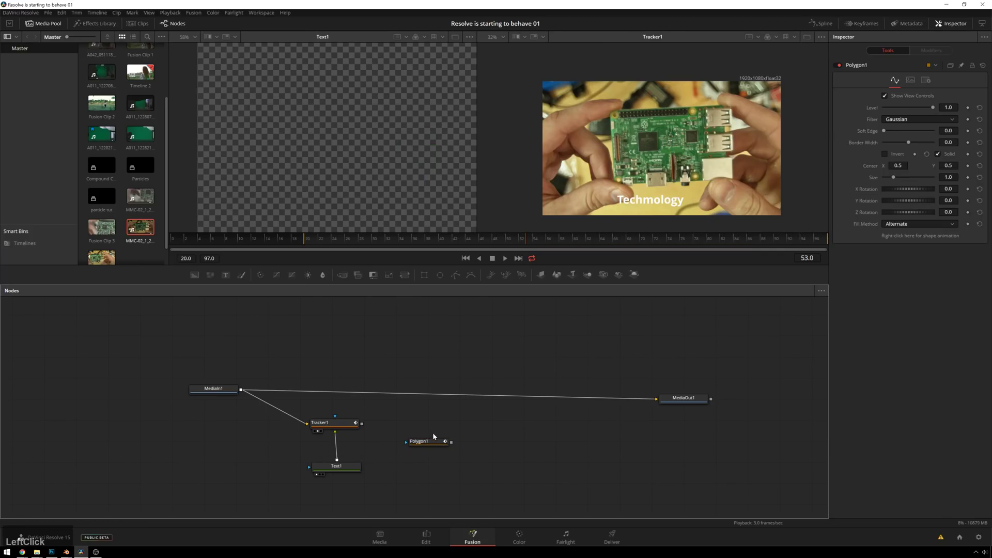
drag(433, 437, 430, 459)
- View Polygon1 in the left viewer and set its Border Width to 0.003
key(1)
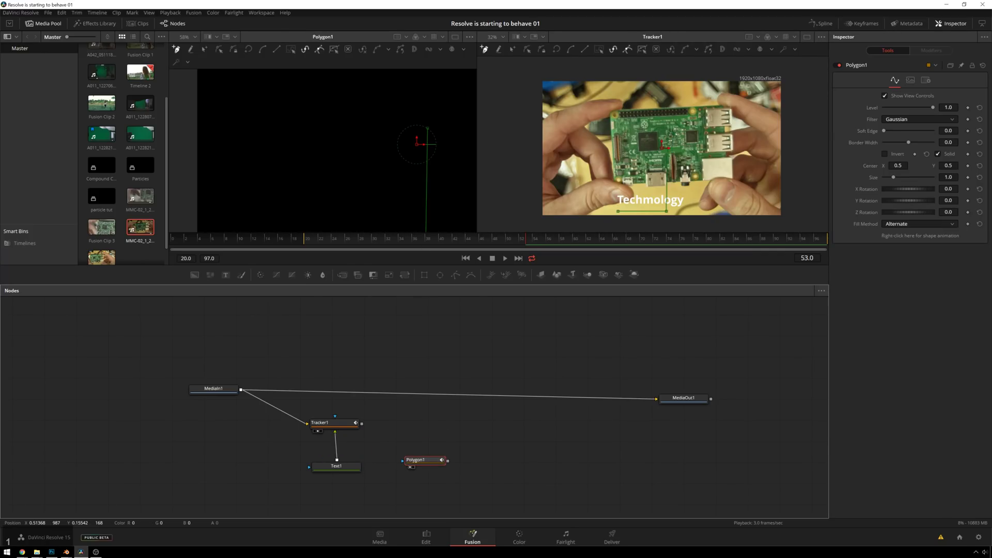
scroll(414, 217, down, 3)
scroll(409, 216, right, 1)
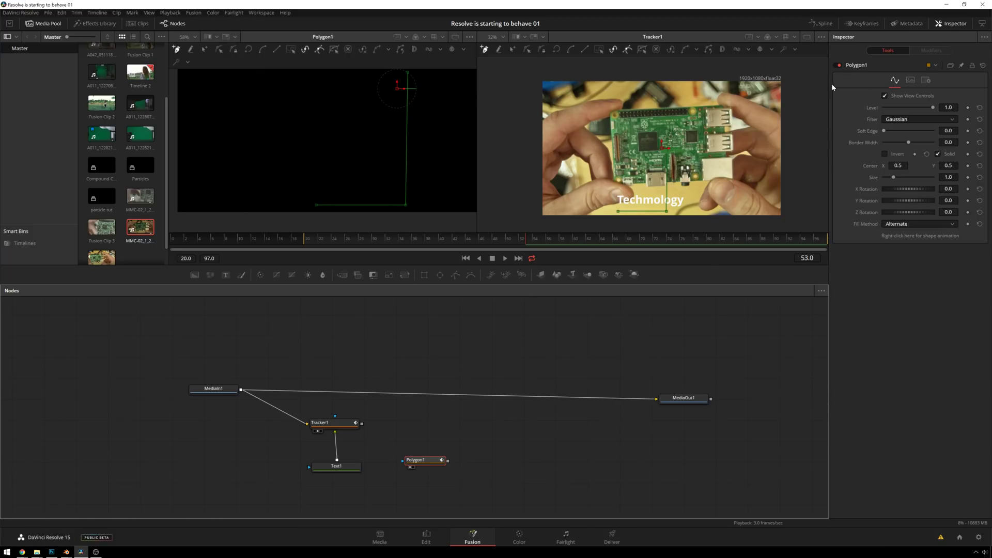
click(910, 142)
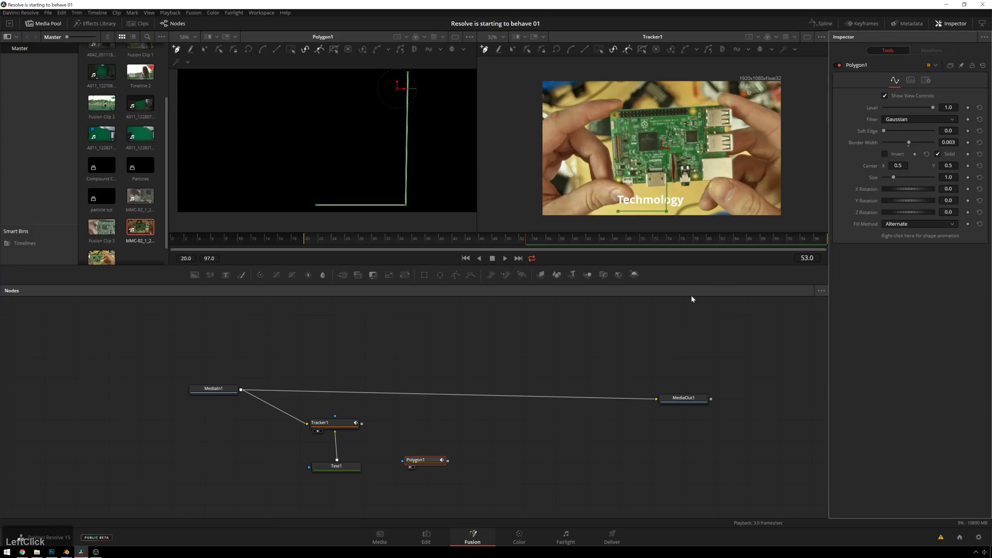
drag(341, 467, 244, 455)
- Insert a Merge node between Text1 and Tracker1 and connect Polygon1 into it
drag(417, 469, 226, 483)
key(shift+space)
text(mer)
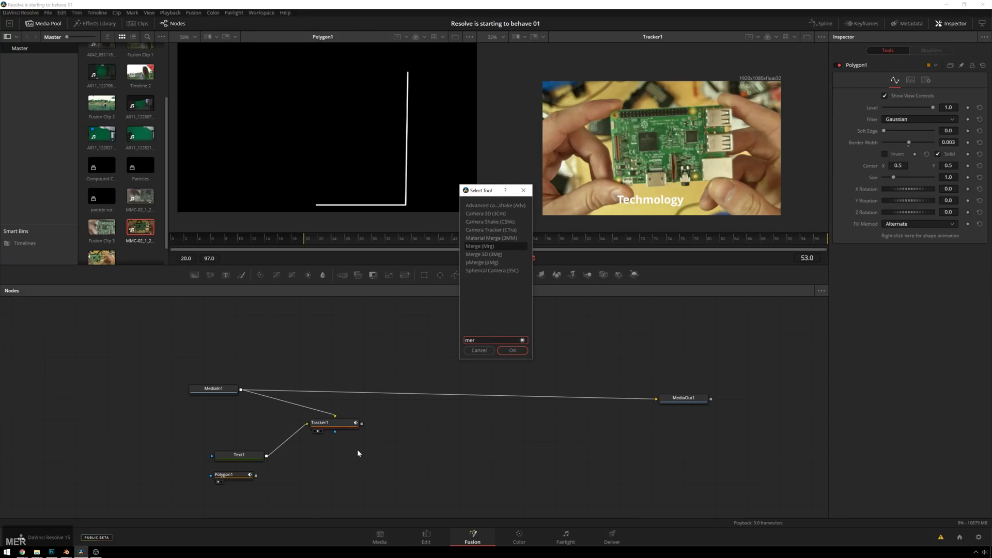
key(Return)
drag(318, 472, 289, 440)
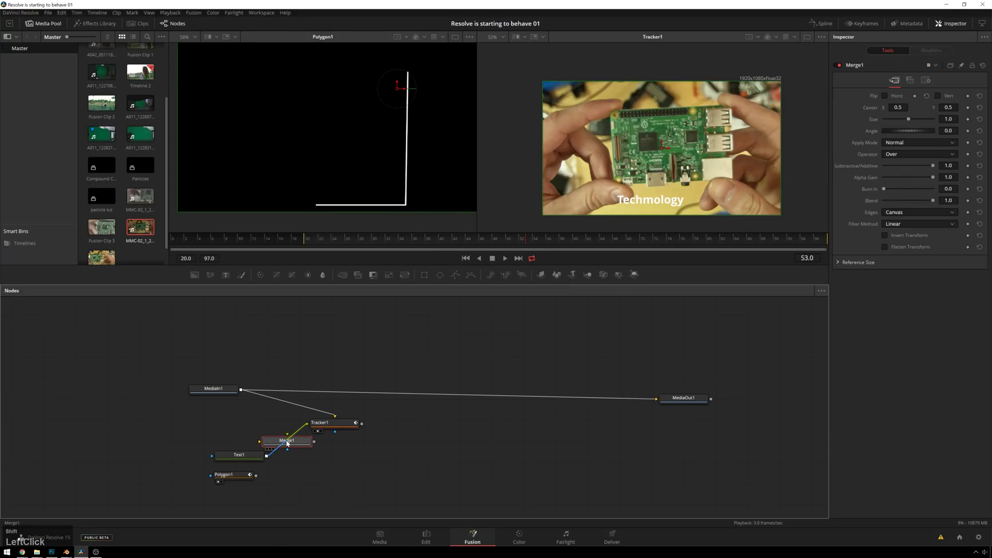
drag(256, 476, 324, 457)
click(310, 460)
- Drag the polygon's points outward to widen the underline beneath the Techmology label
click(232, 476)
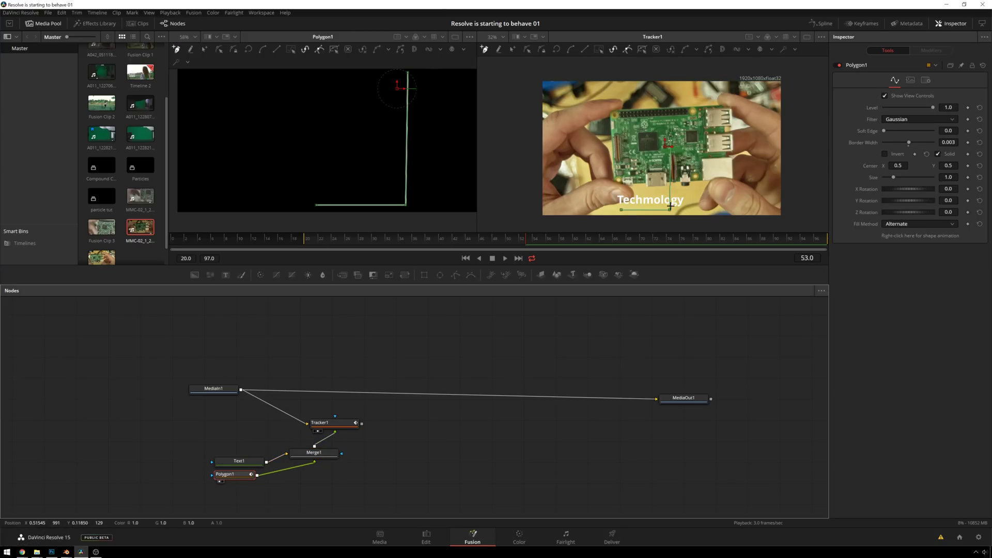
drag(670, 210, 692, 211)
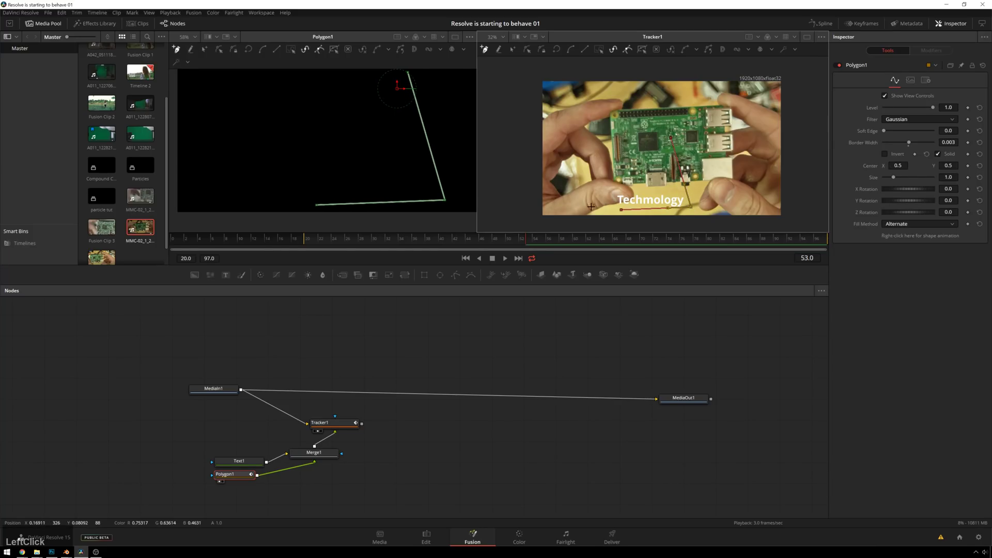
drag(621, 210, 621, 211)
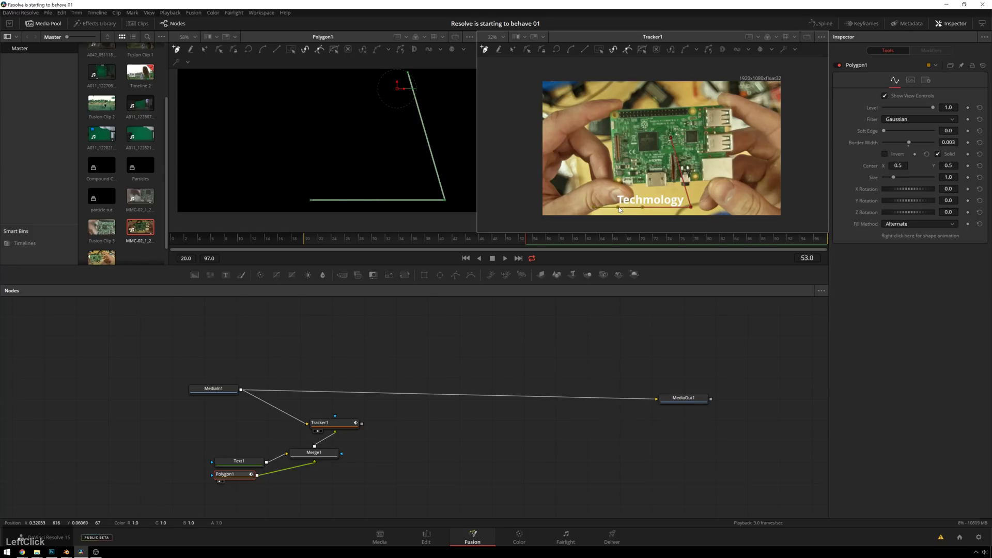
- Reposition Tracker1 and wire its output into MediaOut1
drag(333, 423, 678, 410)
click(679, 409)
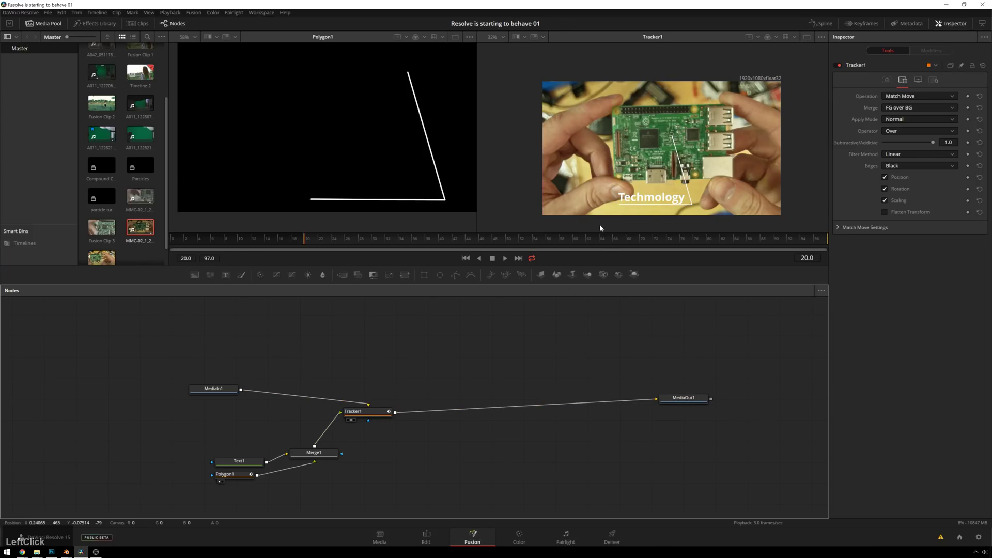